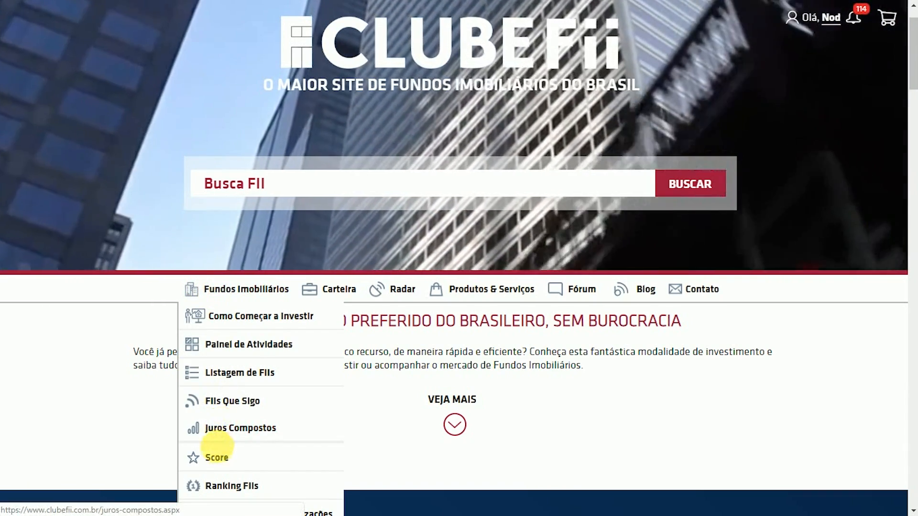
Open the Score page for real estate funds and look through the list of funds with their star ratings
left_click(216, 460)
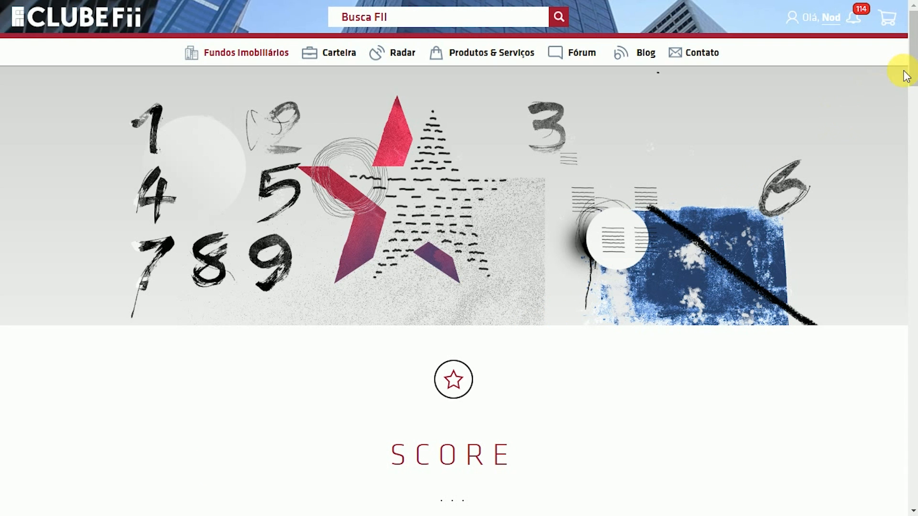
left_click_drag(915, 62, 916, 137)
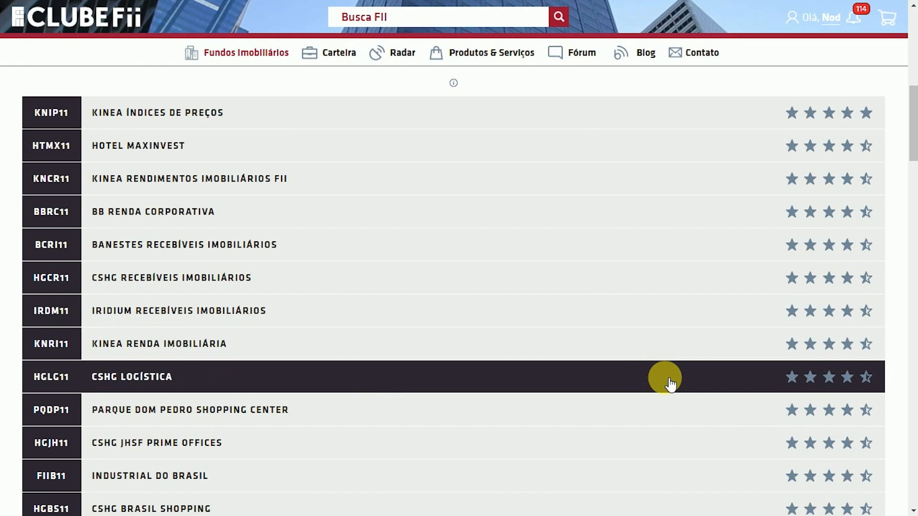
mouse_move(818, 384)
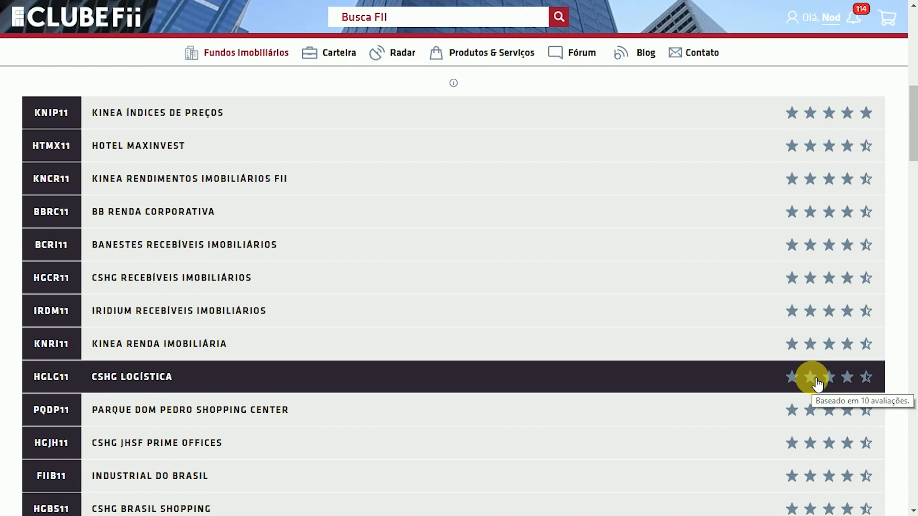
scroll(914, 160, "down", 1)
left_click_drag(914, 160, 913, 345)
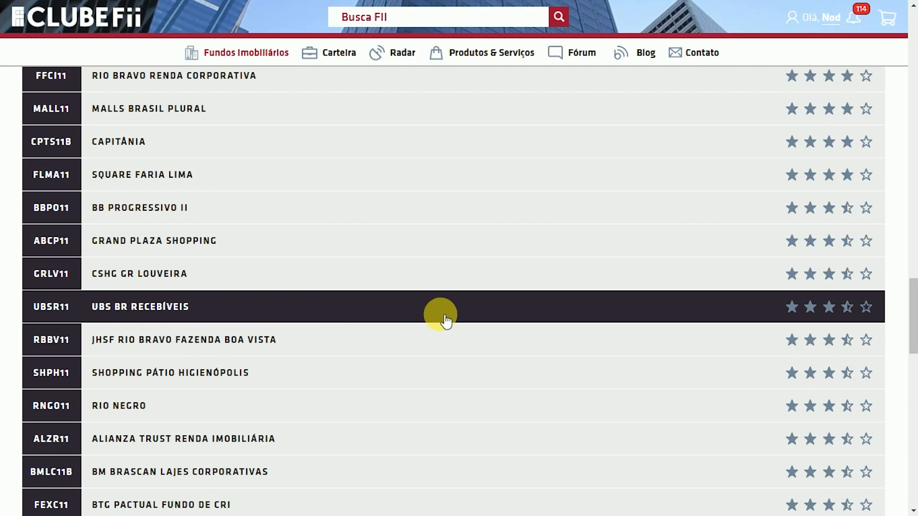
Expand the BB Progressivo II (BBPO11) entry and examine its average score per criterion on the radar chart
left_click(183, 217)
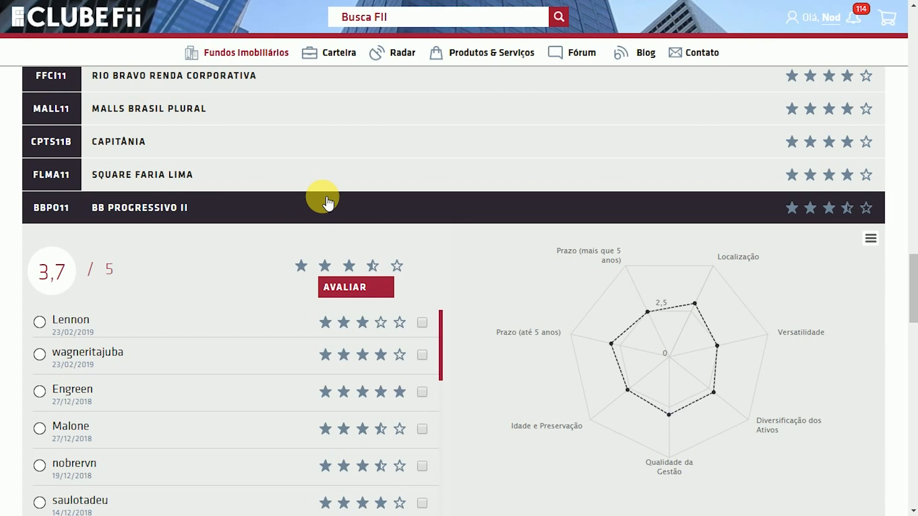
scroll(324, 197, "down", 2)
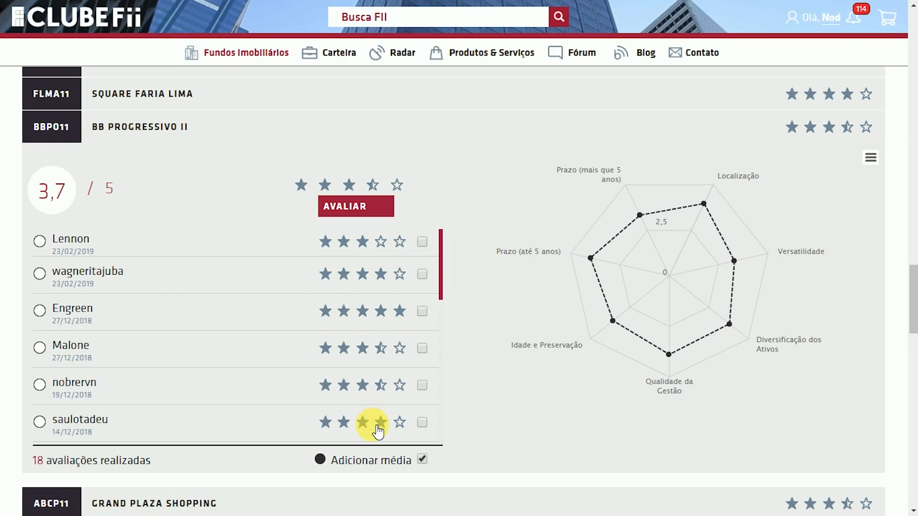
mouse_move(625, 297)
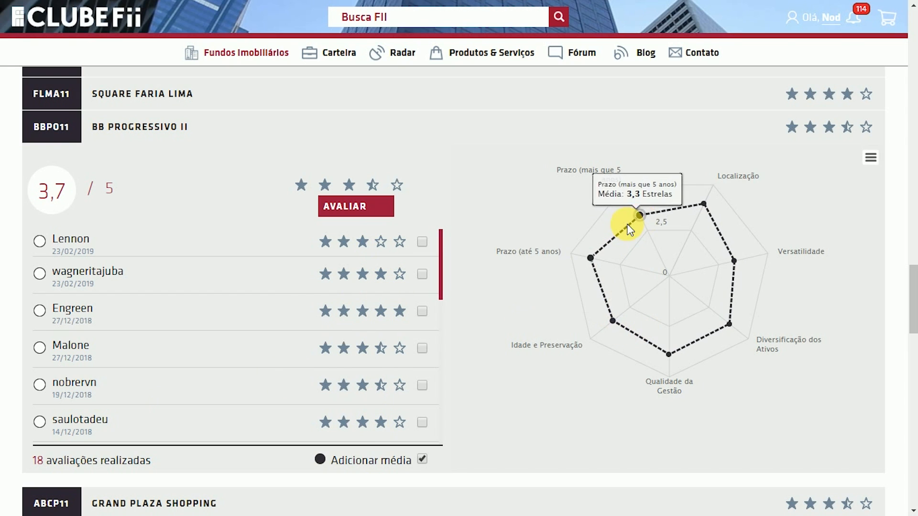
mouse_move(668, 350)
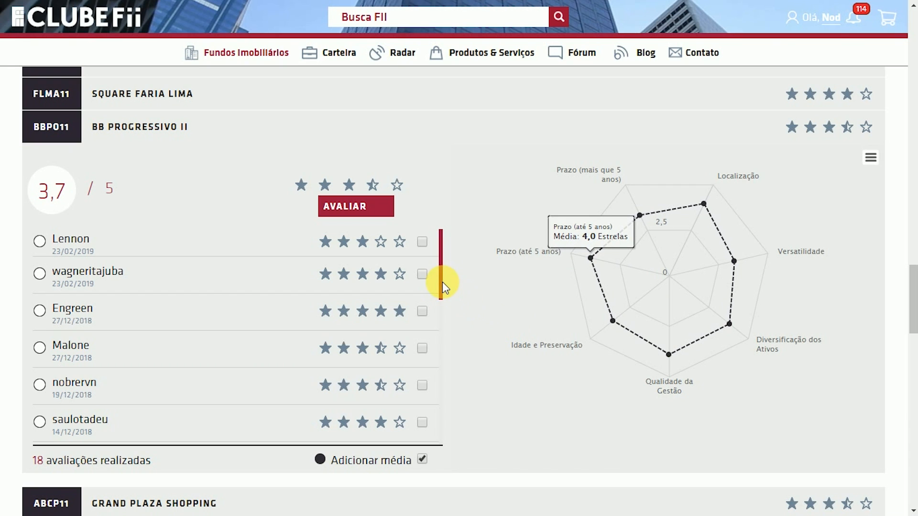
scroll(441, 290, "down", 1)
scroll(440, 287, "up", 1)
Add the first and fourth listed reviewers' ratings and the 05/11/2018 rating to the BBPO11 radar chart
left_click(422, 242)
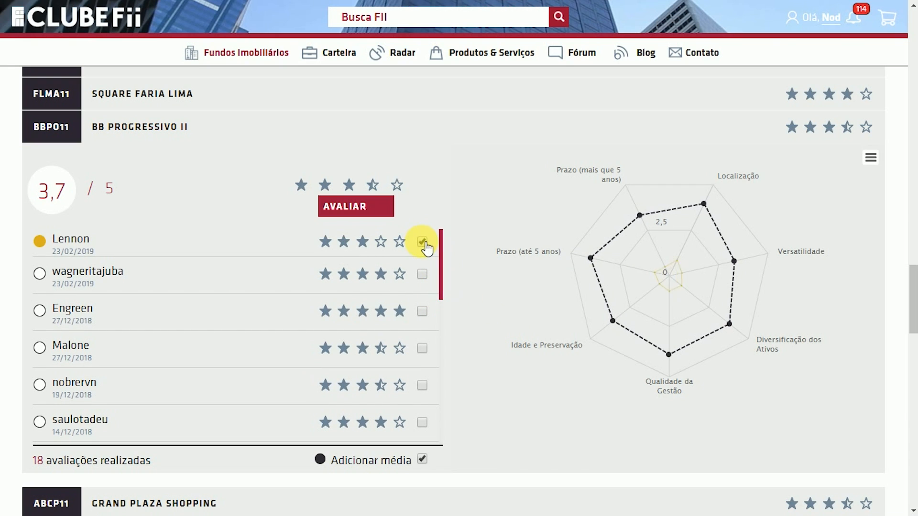
left_click(423, 348)
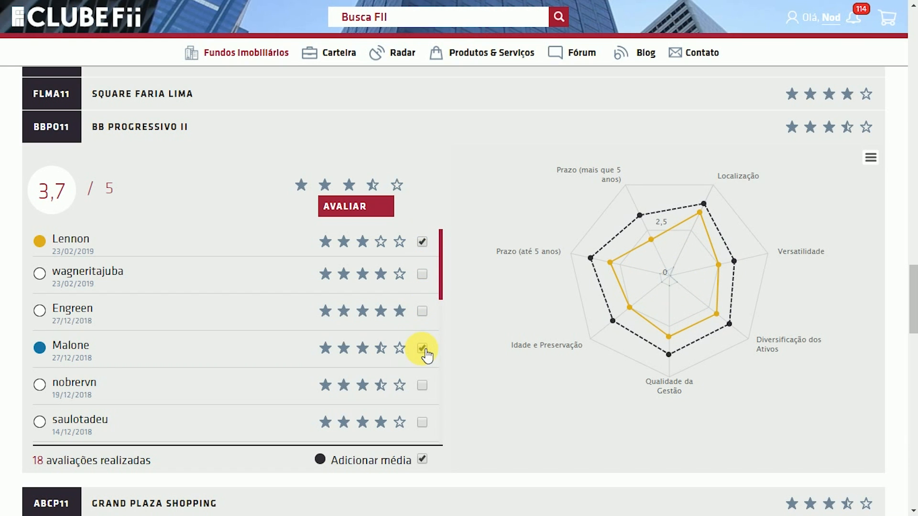
left_click_drag(441, 285, 440, 333)
left_click(422, 345)
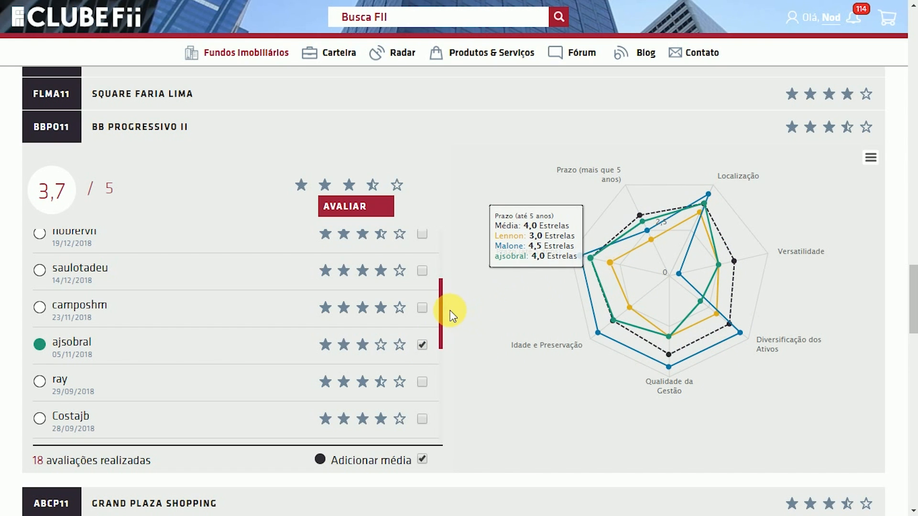
Add the 14/09/2018 and 13/09/2018 reviewers' ratings to the radar chart and compare them with the average
left_click_drag(440, 311, 443, 337)
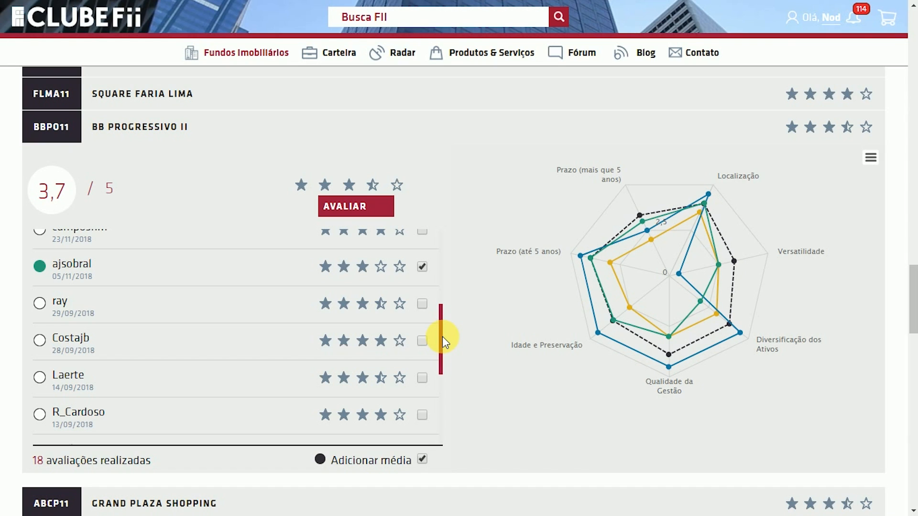
left_click_drag(442, 336, 441, 351)
left_click(422, 332)
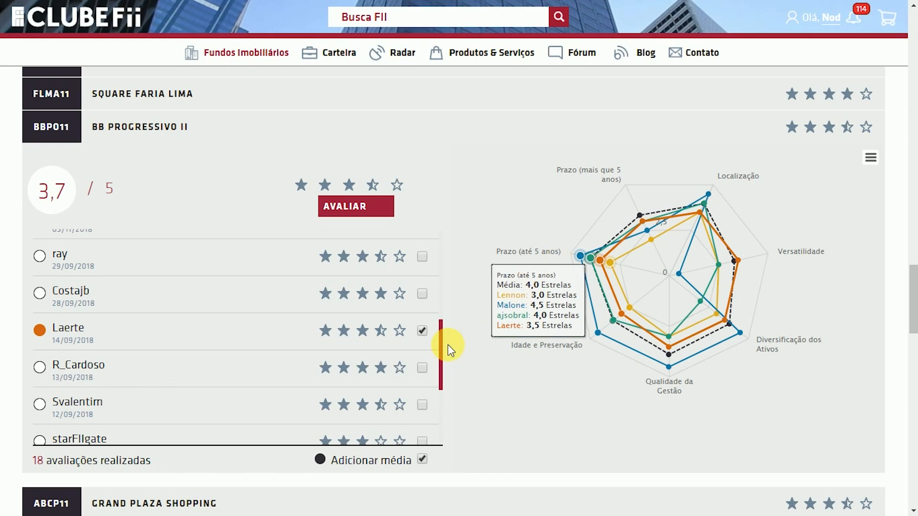
left_click(422, 368)
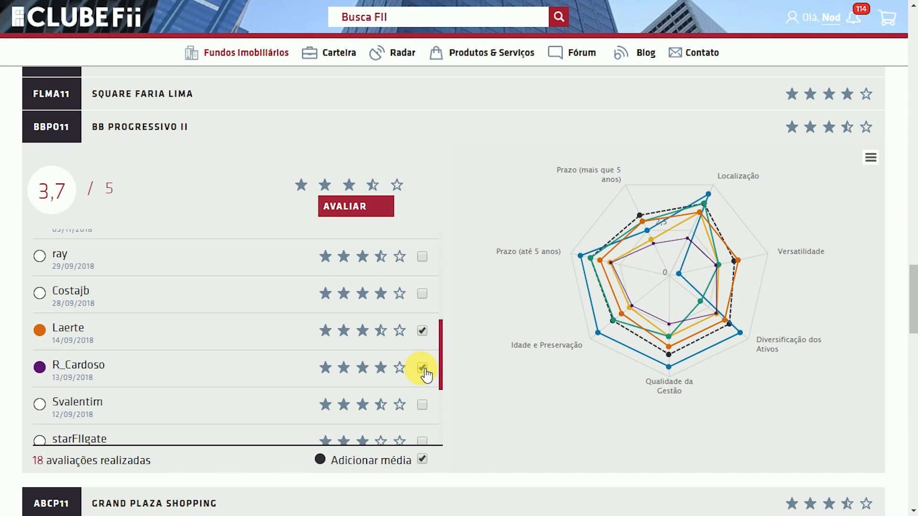
mouse_move(531, 354)
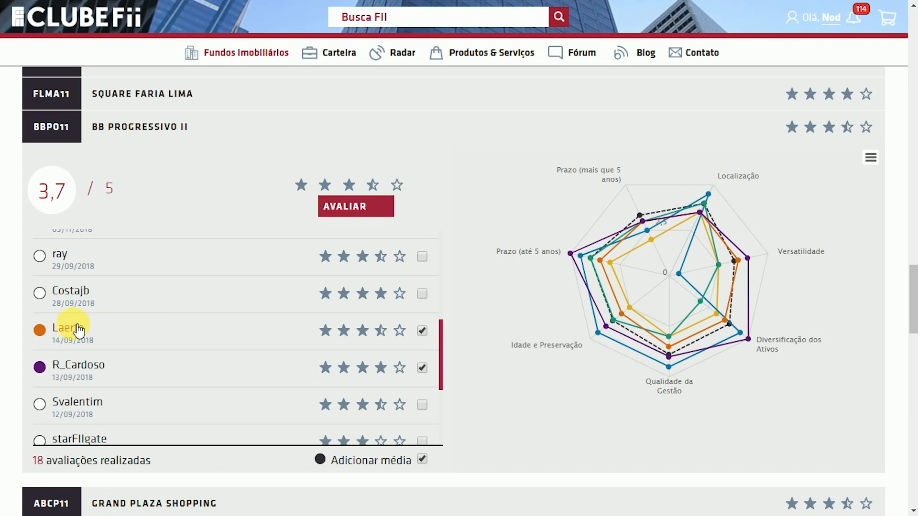
mouse_move(621, 380)
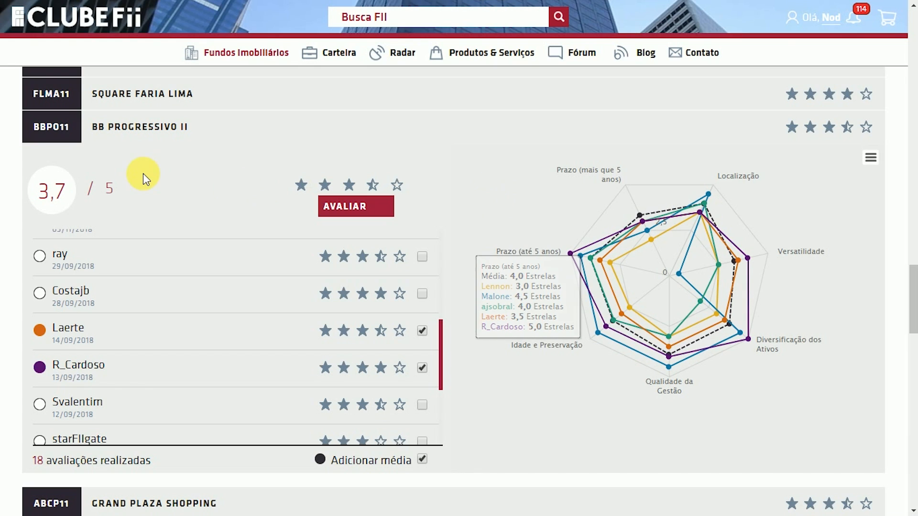
Open the BBPO11 fund page and go to its Score section
left_click(61, 137)
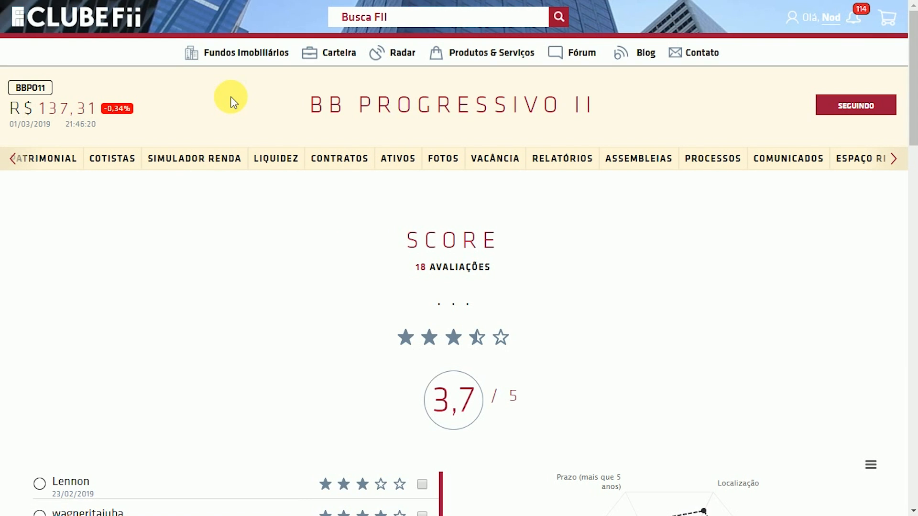
left_click_drag(231, 100, 389, 16)
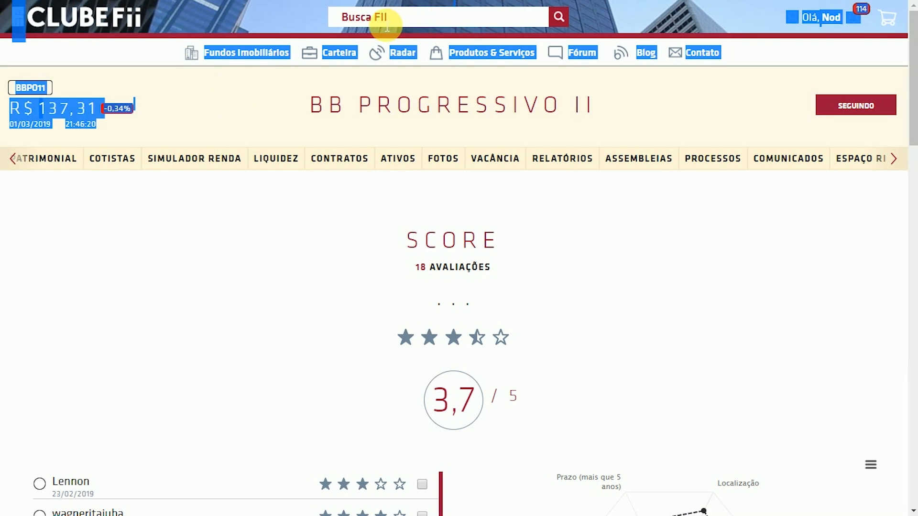
left_click(382, 17)
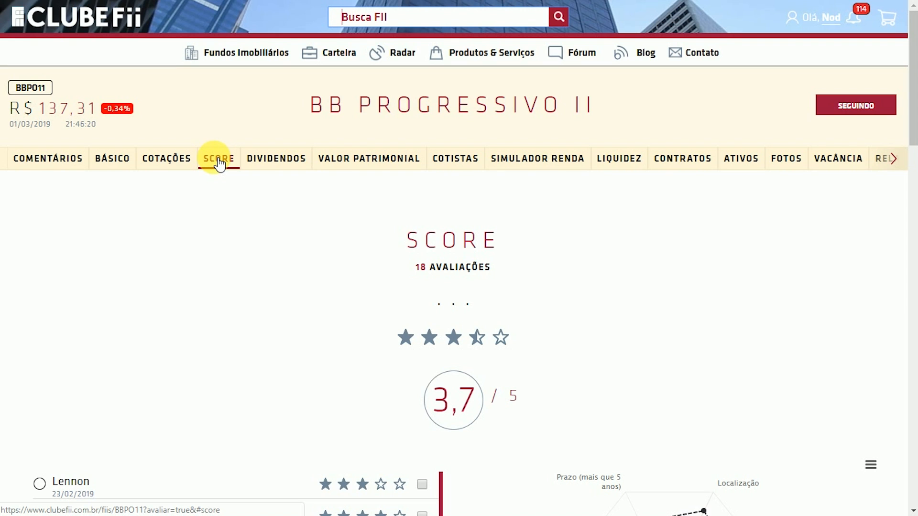
left_click(219, 162)
scroll(644, 277, "down", 1)
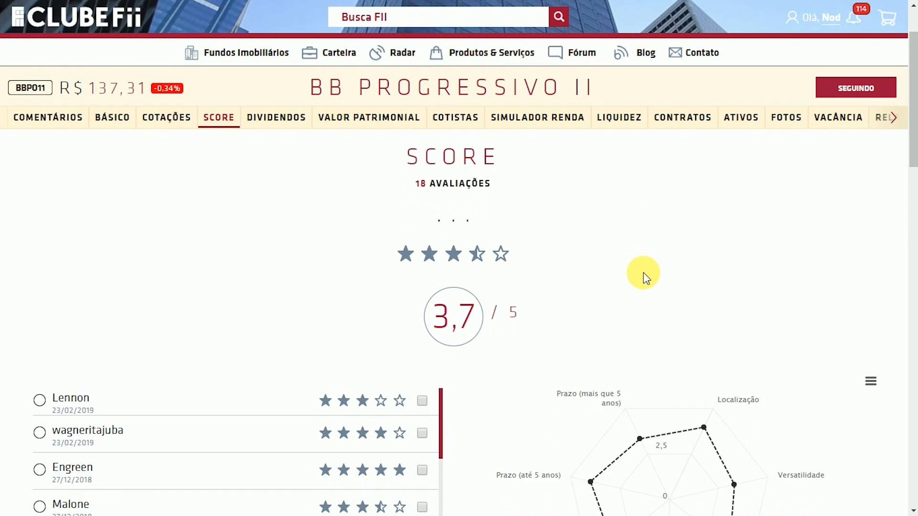
Open the 13/09/2018 user review of BBPO11, read its criteria ratings, strengths and weaknesses, and close it
scroll(643, 275, "down", 1)
scroll(587, 254, "down", 4)
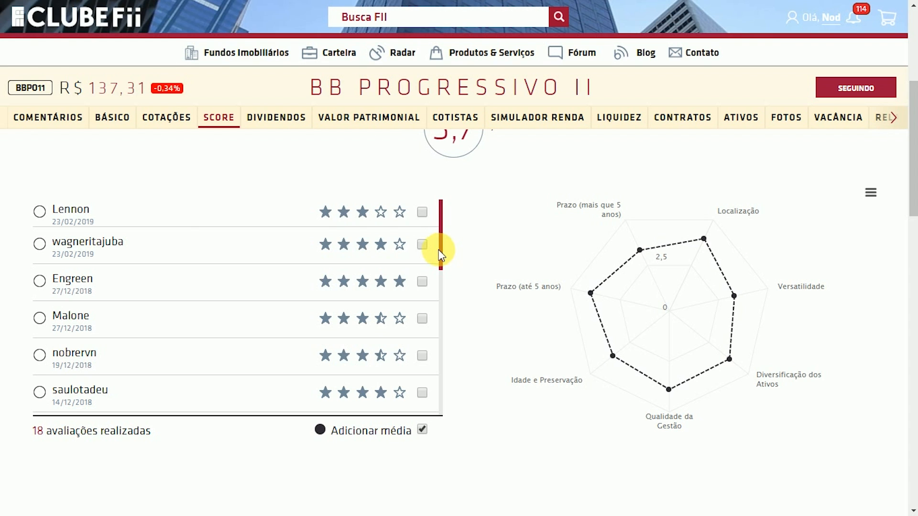
scroll(444, 263, "down", 1)
left_click_drag(441, 264, 445, 323)
left_click_drag(446, 355, 446, 370)
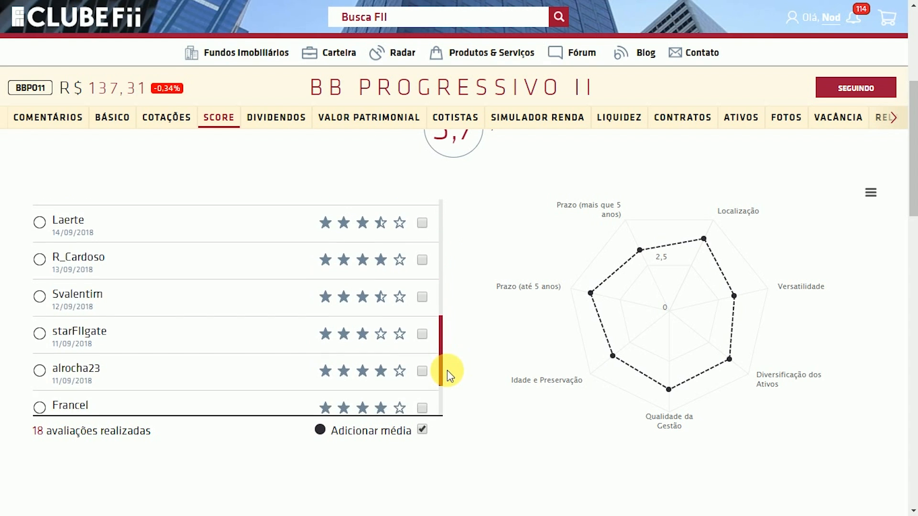
left_click(87, 260)
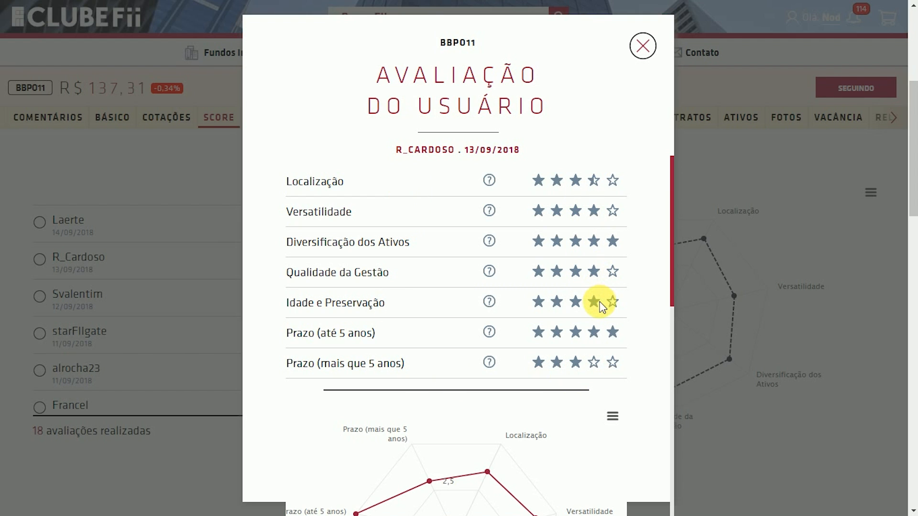
left_click_drag(671, 275, 674, 371)
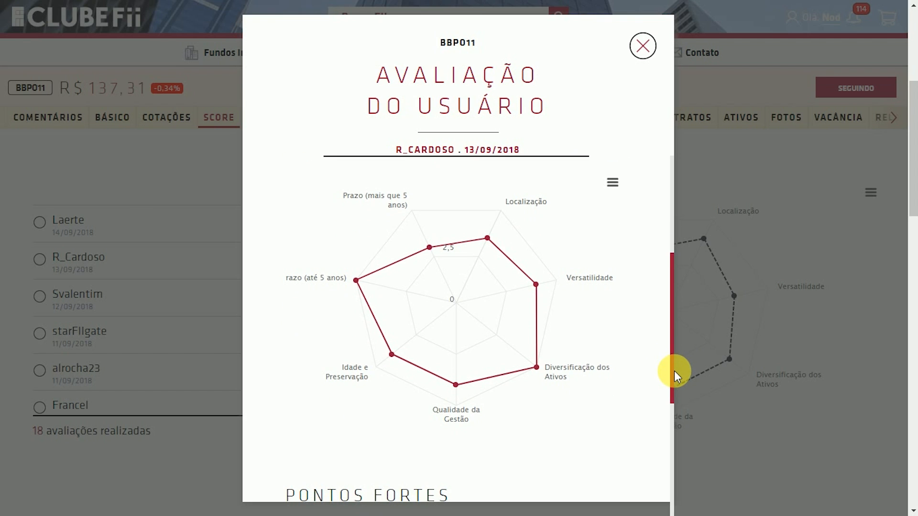
left_click_drag(674, 370, 671, 486)
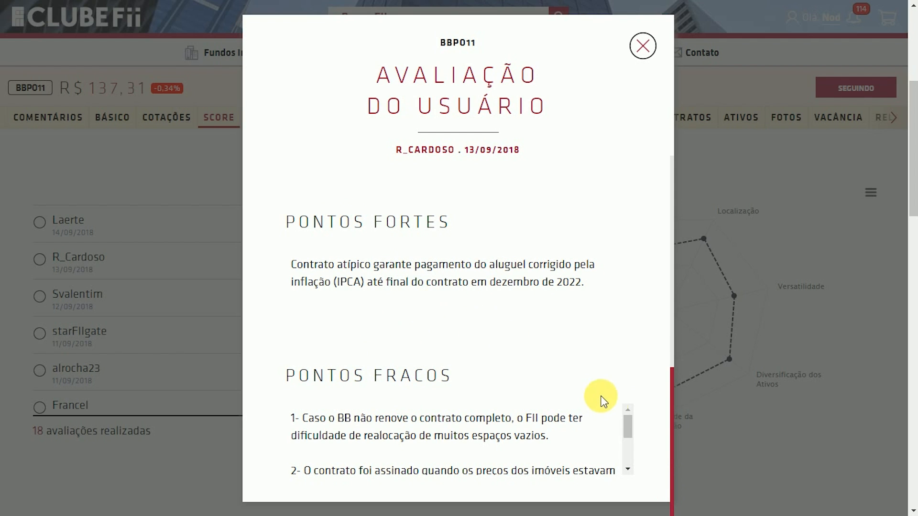
mouse_move(629, 424)
left_mouse_down()
mouse_move(630, 458)
mouse_move(628, 410)
left_mouse_up()
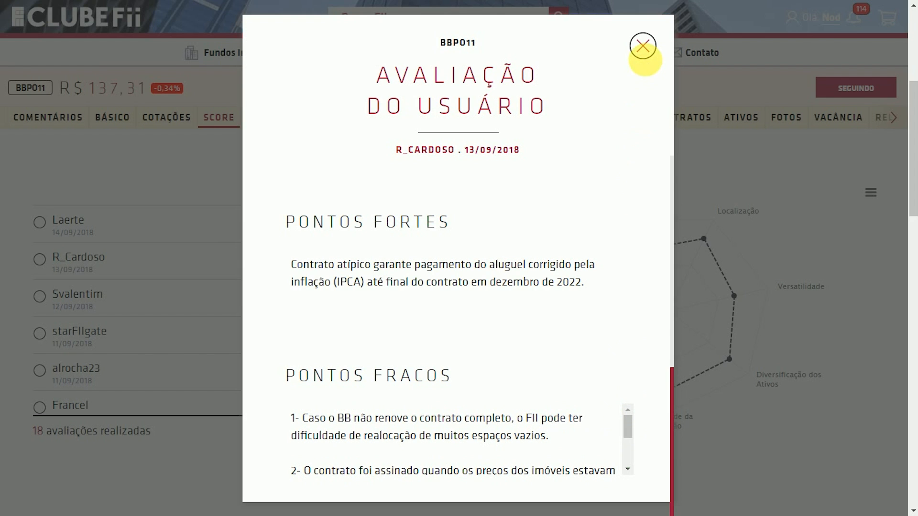
left_click(642, 48)
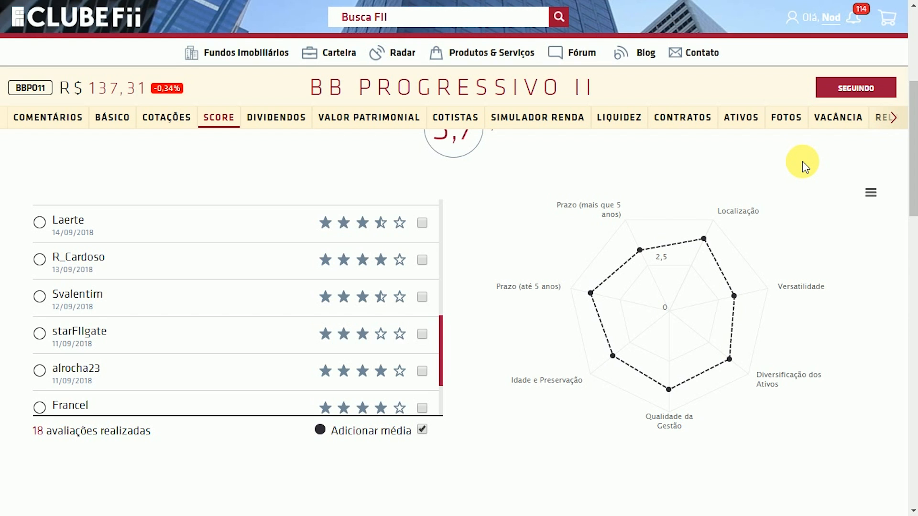
In the BBPO11 evaluation form, check the explanation of Localização and rate it 3.5 stars
left_click_drag(912, 139, 914, 308)
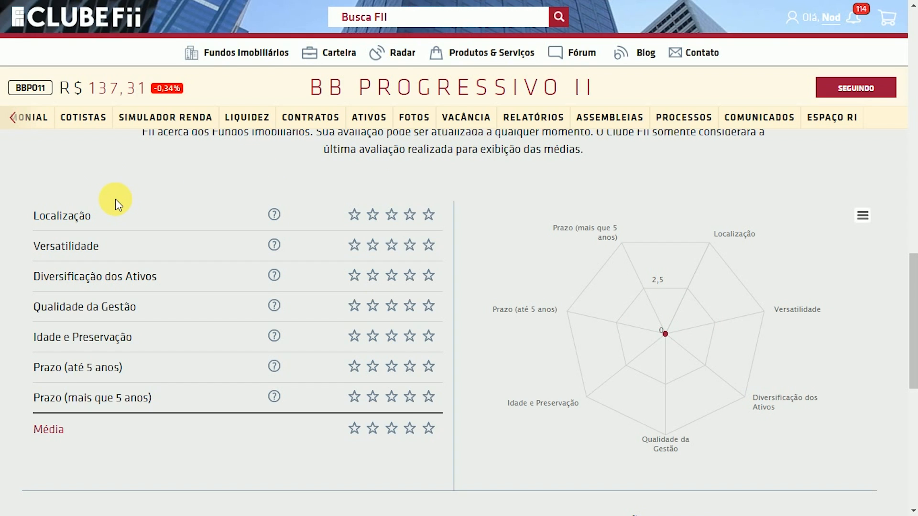
mouse_move(276, 218)
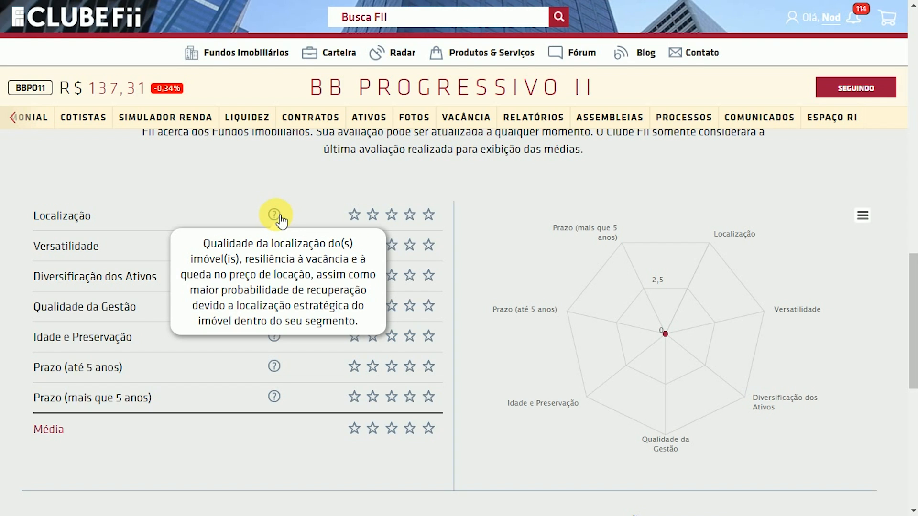
left_click(373, 215)
left_click(417, 221)
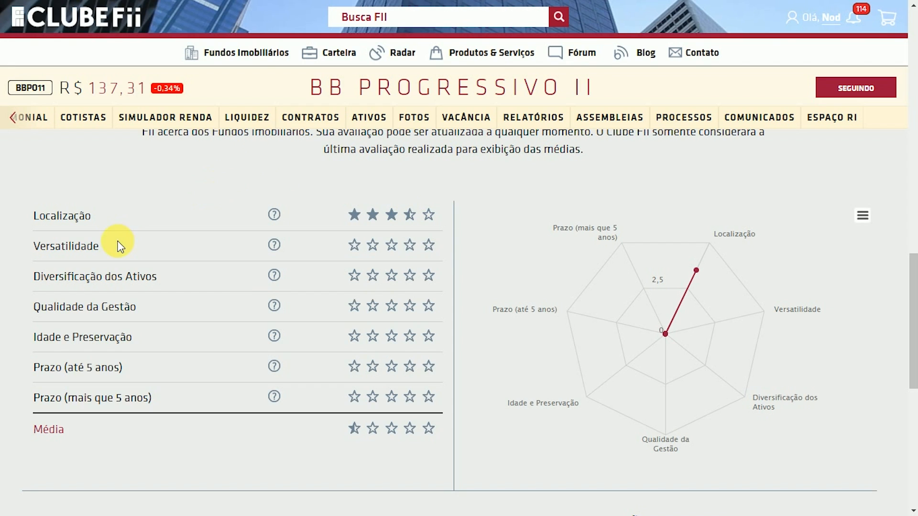
Check the criteria explanations, and rate Versatilidade 4.5 stars and Diversificação dos Ativos 5 stars
mouse_move(275, 249)
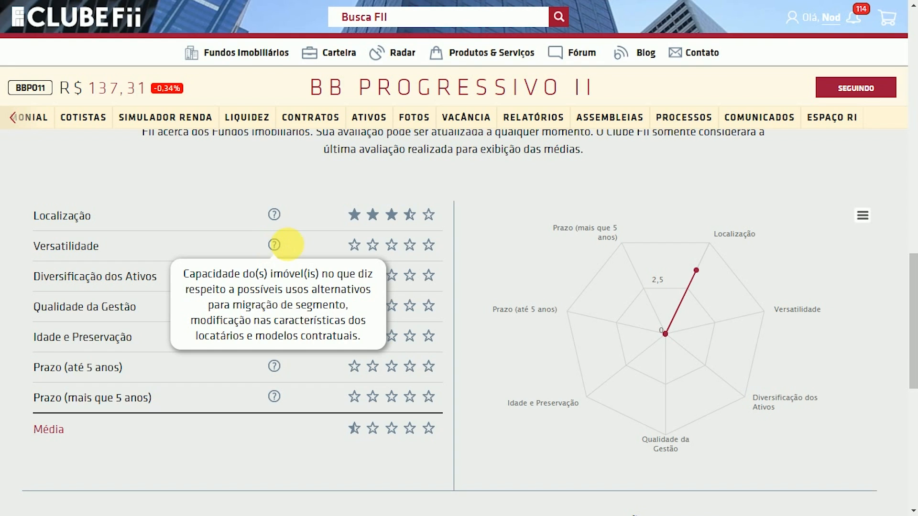
left_click(414, 248)
left_click(423, 256)
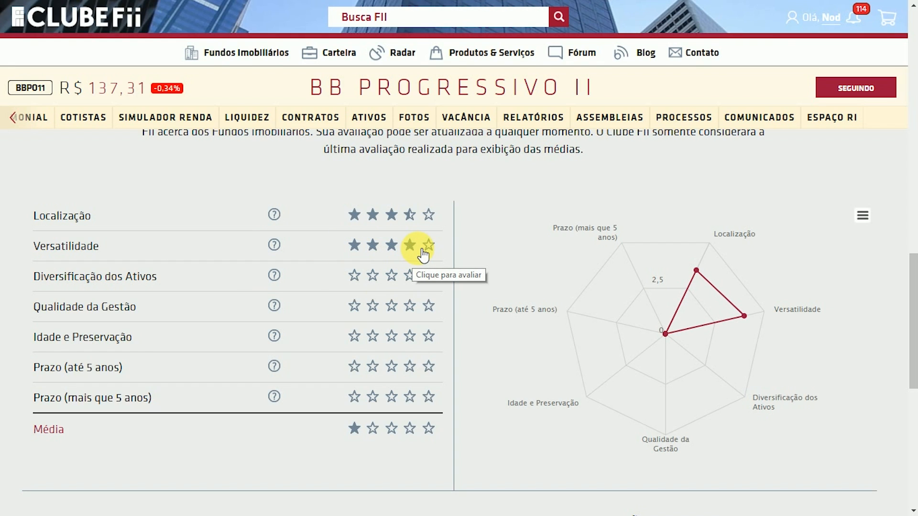
left_click(430, 250)
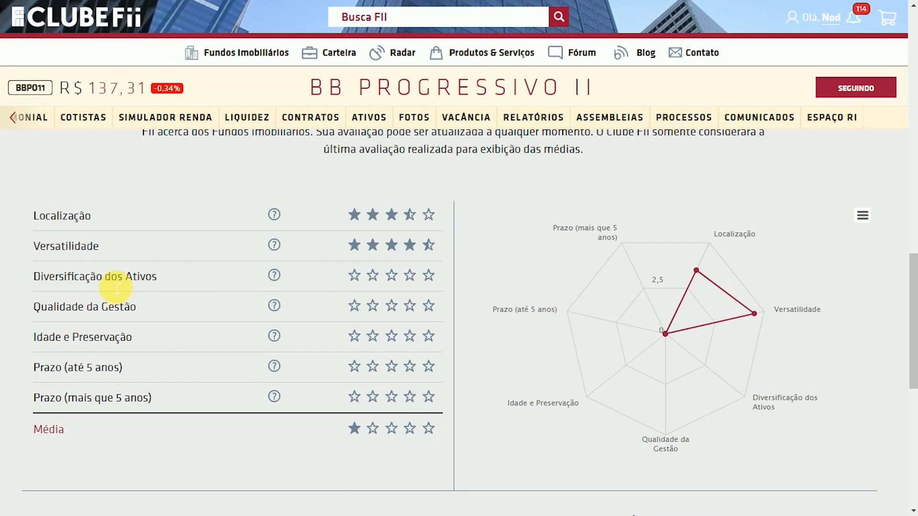
mouse_move(276, 278)
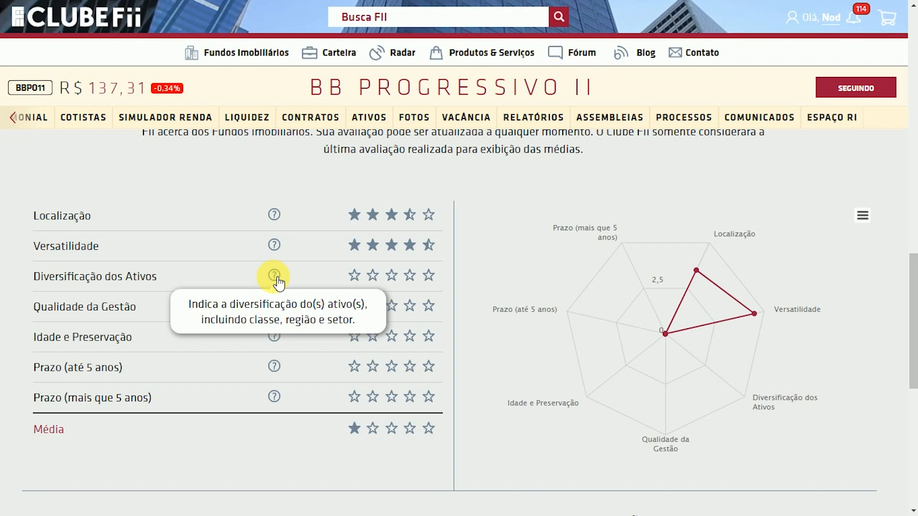
left_click(430, 276)
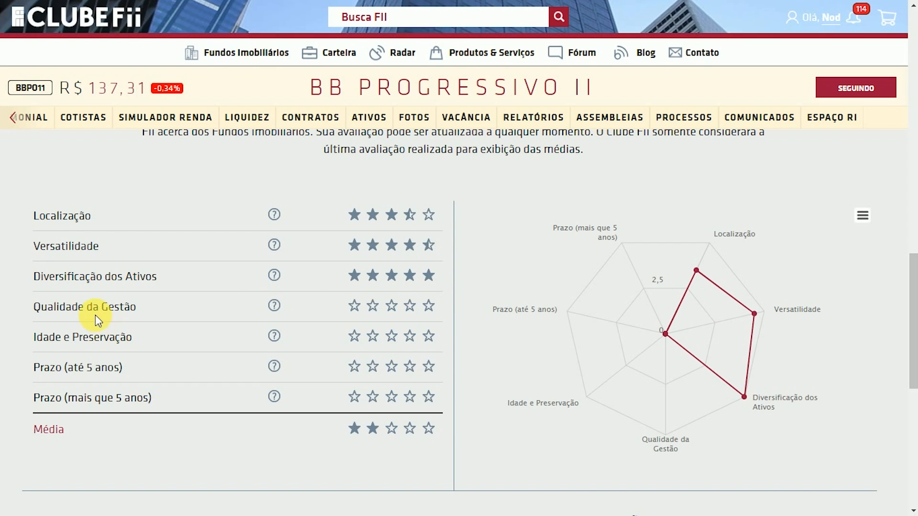
Check the criteria explanations, and rate Qualidade da Gestão 2 stars and Idade e Preservação 4 stars for BBPO11
mouse_move(275, 308)
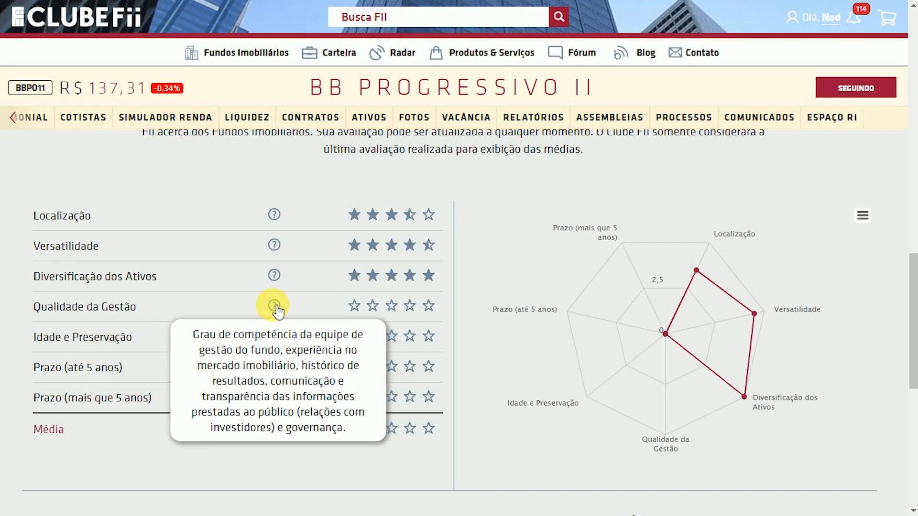
left_click(372, 306)
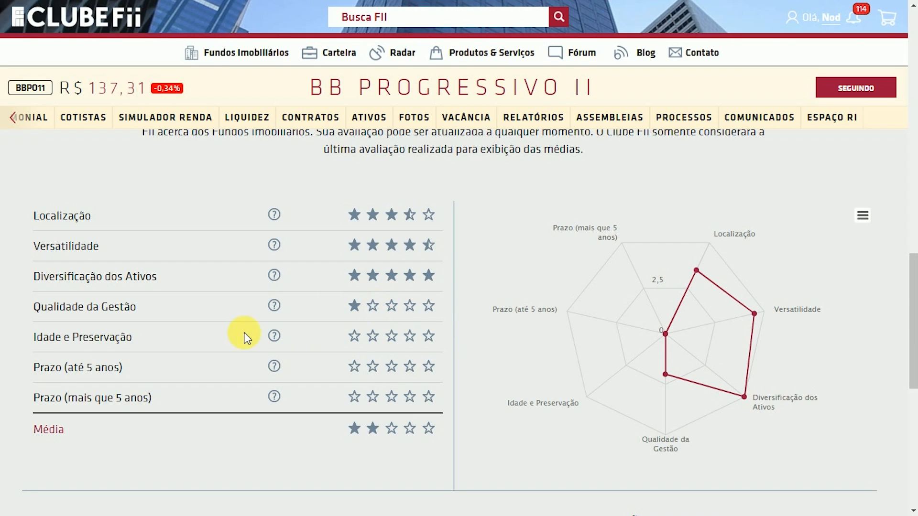
mouse_move(273, 336)
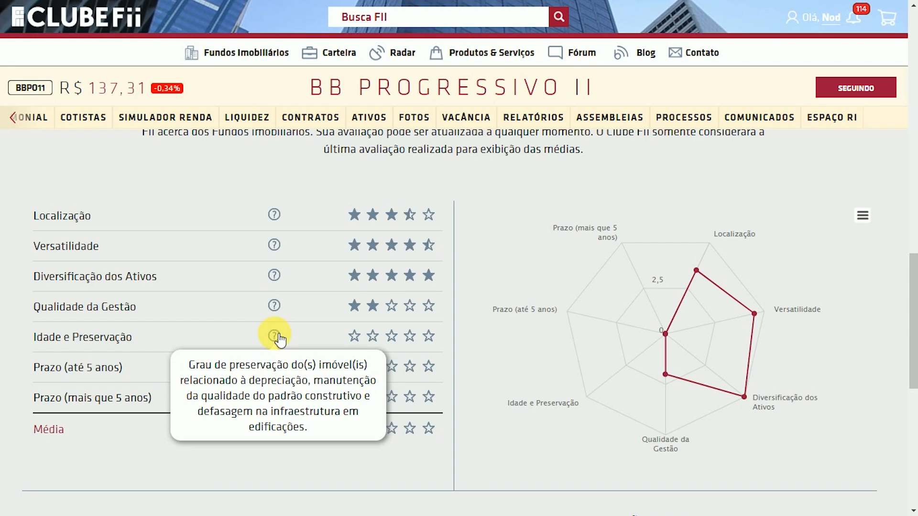
left_click(390, 336)
left_click(410, 336)
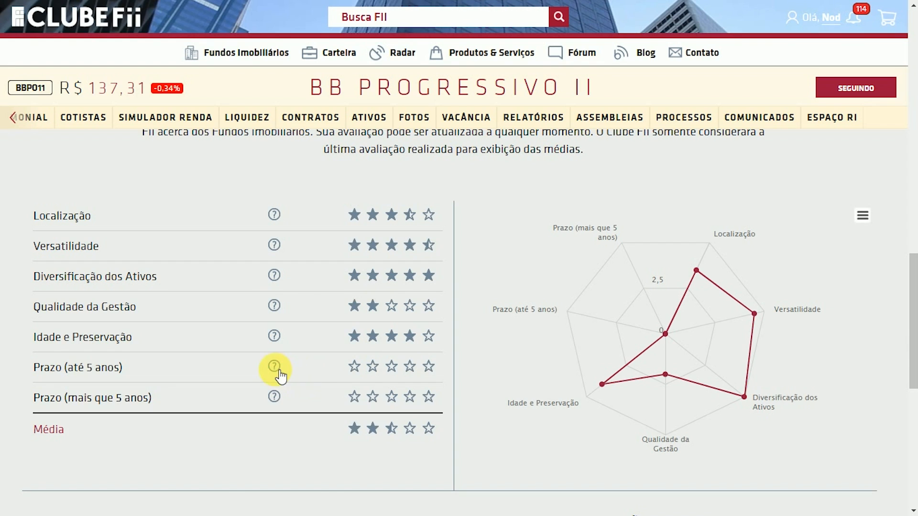
Check the explanations of both Prazo criteria, and rate Prazo (até 5 anos) 3.5 stars and Prazo (mais que 5 anos) 0.5 stars
mouse_move(276, 369)
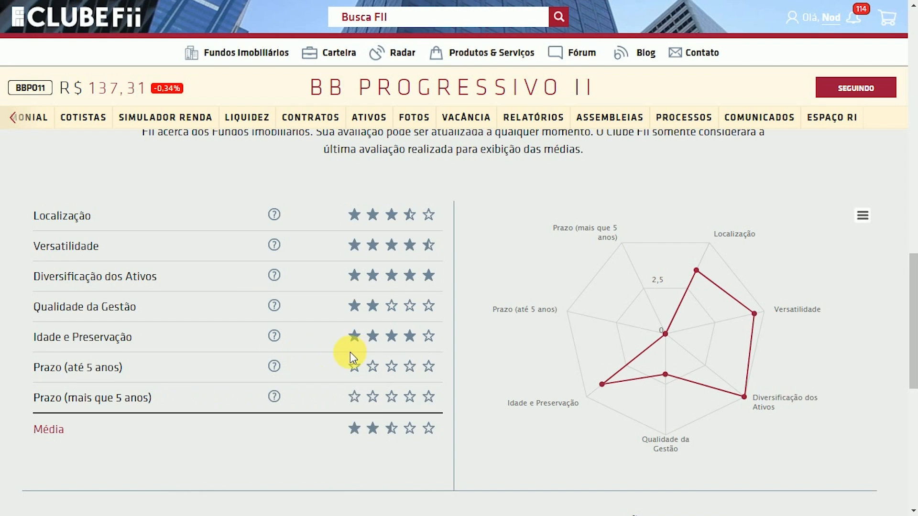
left_click(396, 365)
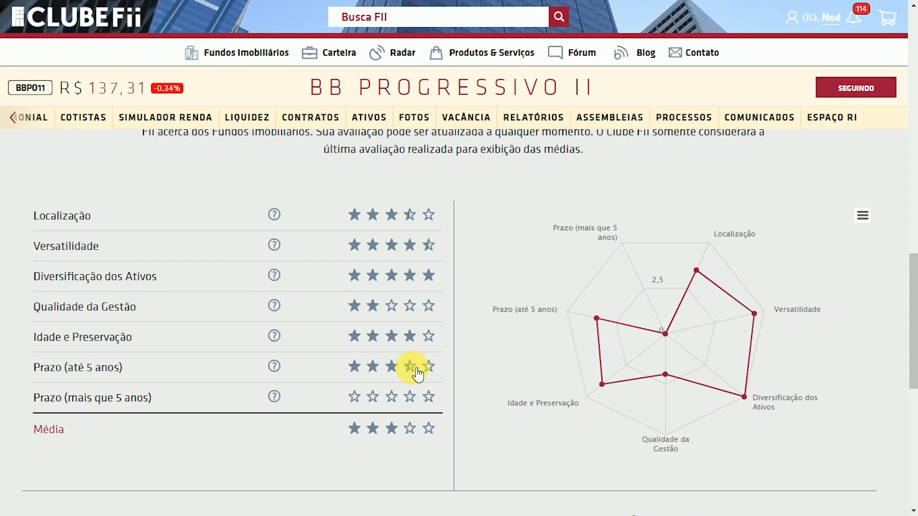
mouse_move(281, 403)
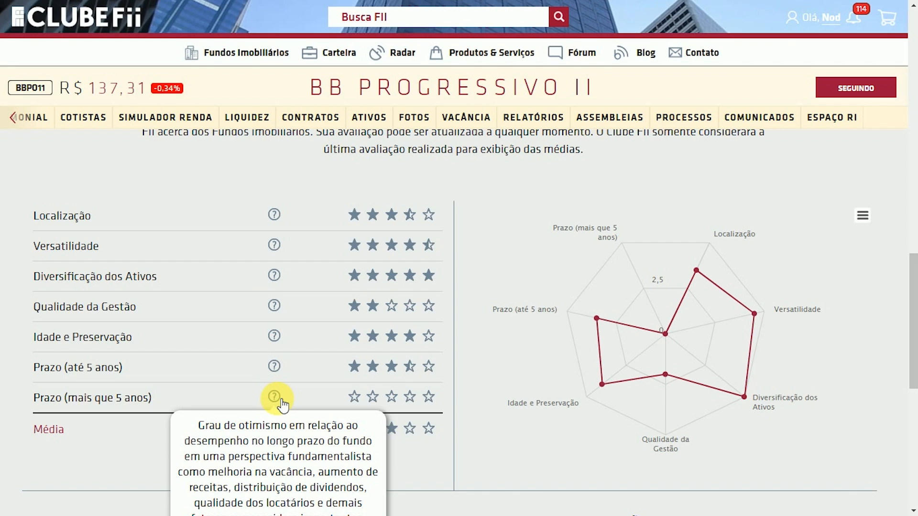
left_click(354, 400)
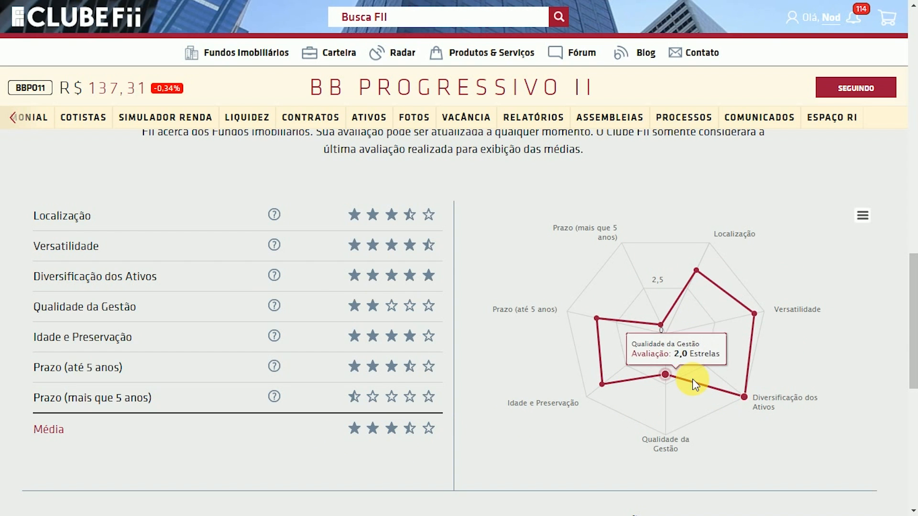
Raise the Qualidade da Gestão rating to 3.5 stars and adjust the two Prazo ratings
left_click(410, 306)
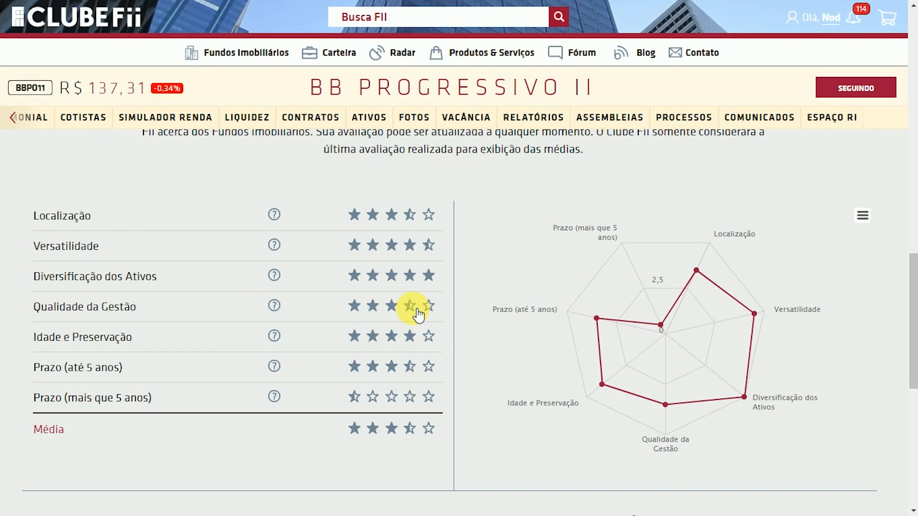
left_click(409, 395)
left_click(362, 372)
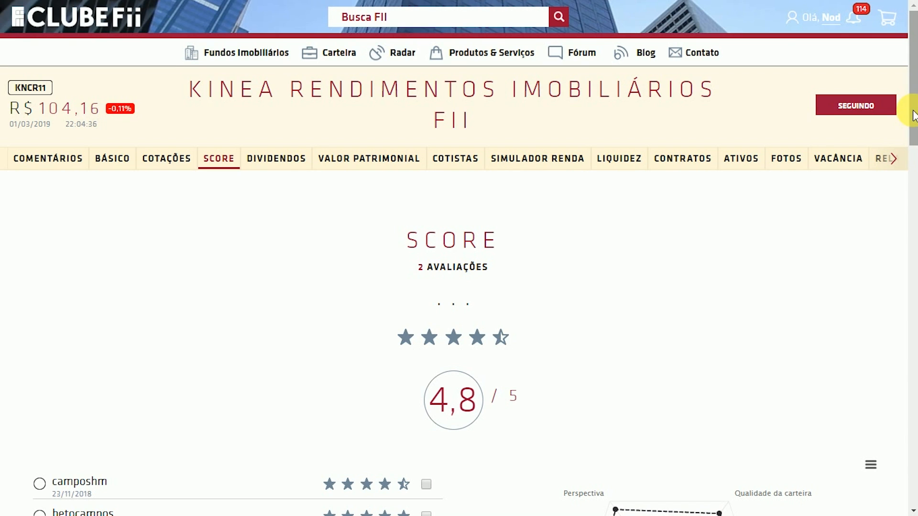
In the Score section of KNCR11, add the 10/10/2018 and 23/11/2018 user reviews to the radar chart
left_click_drag(913, 116, 913, 169)
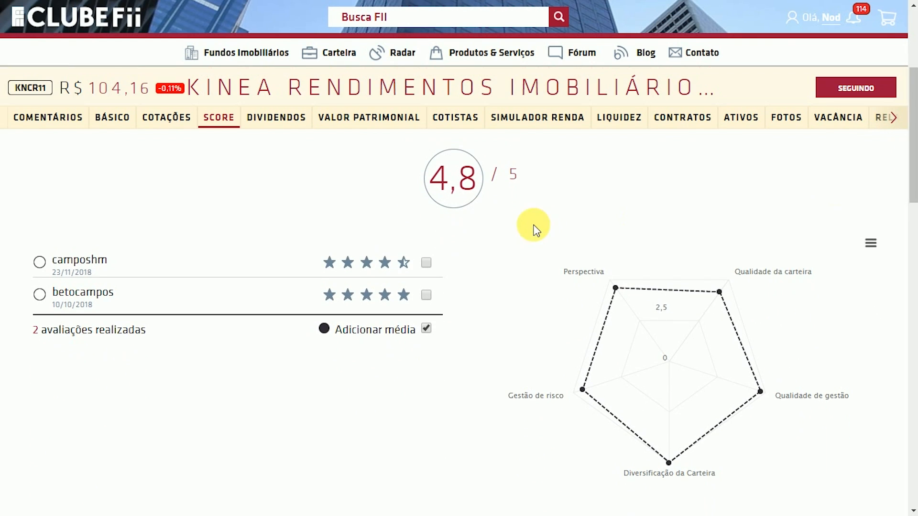
left_click(427, 295)
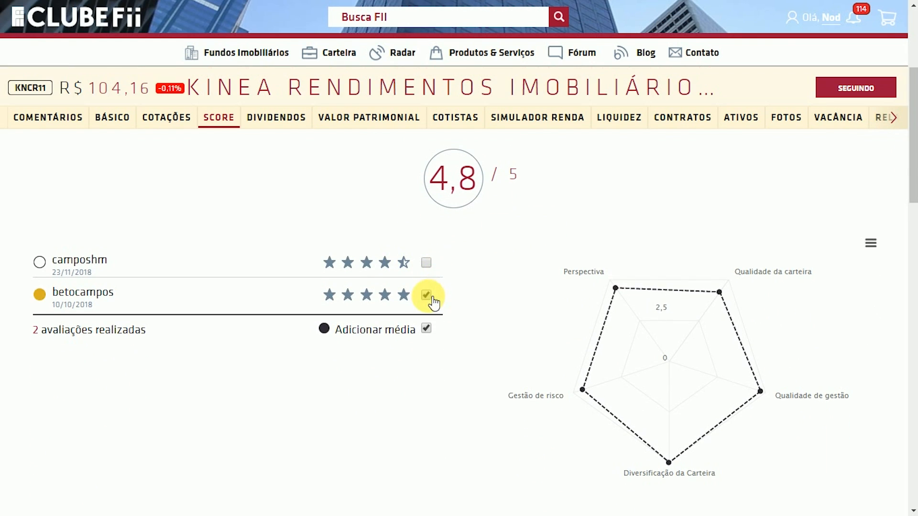
left_click(427, 265)
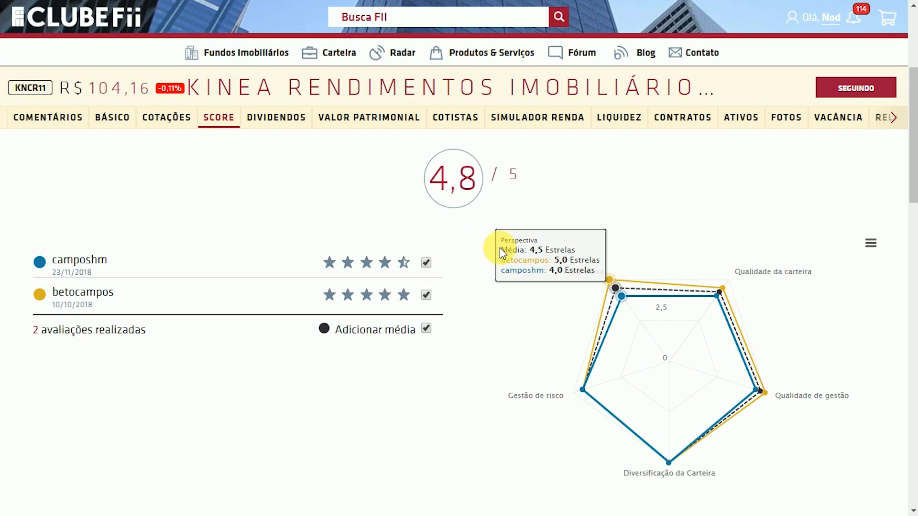
In the KNCR11 evaluation form, check the criteria explanations and rate Qualidade da carteira 4.5 stars and Qualidade de gestão 5 stars
left_click_drag(914, 184, 914, 348)
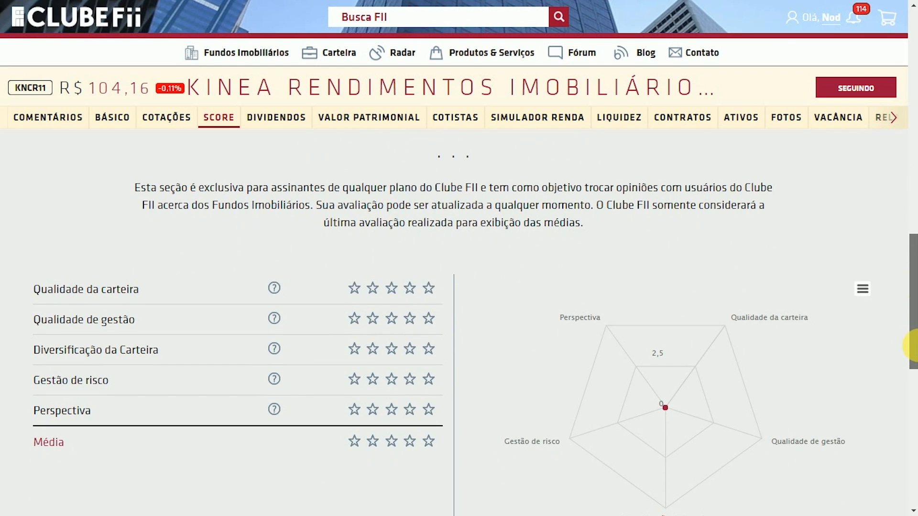
left_click_drag(914, 347, 913, 374)
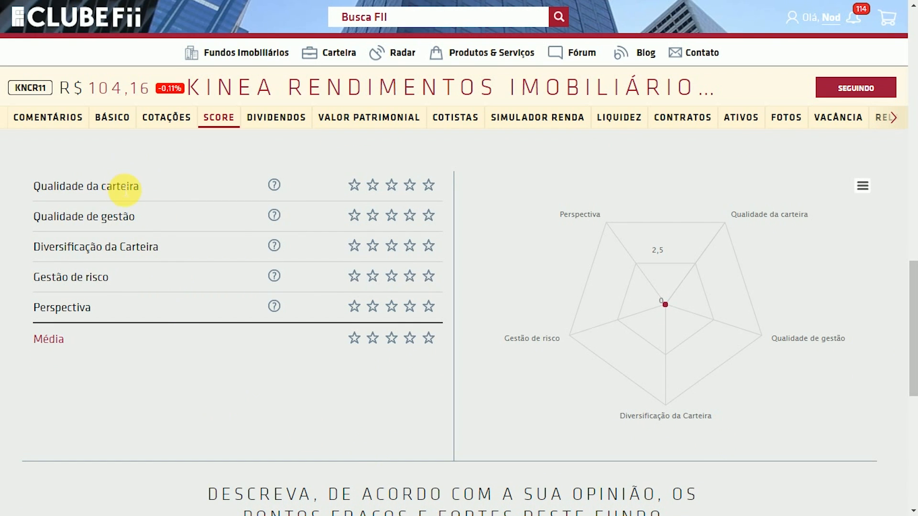
mouse_move(280, 192)
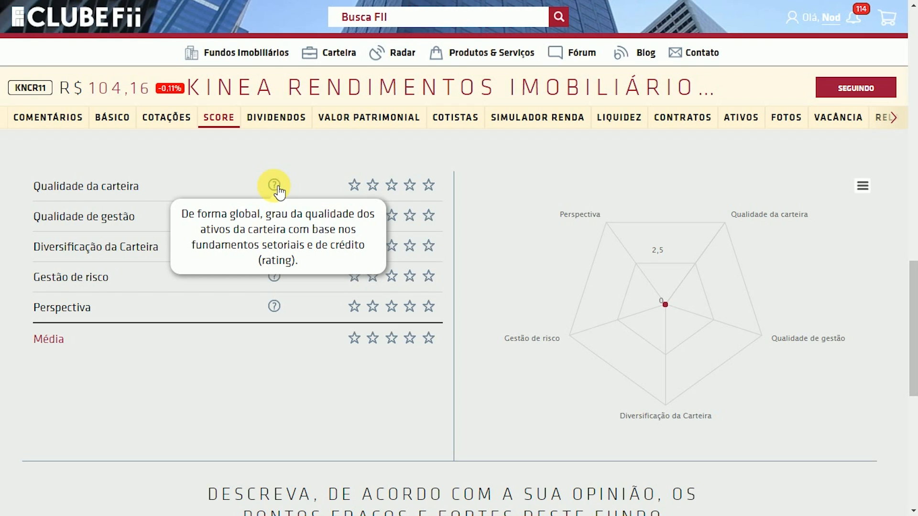
left_click(411, 187)
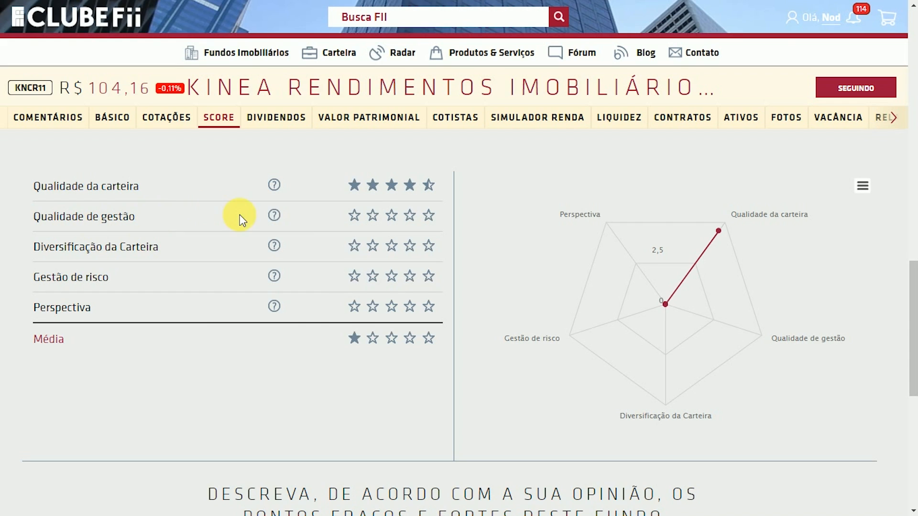
mouse_move(274, 218)
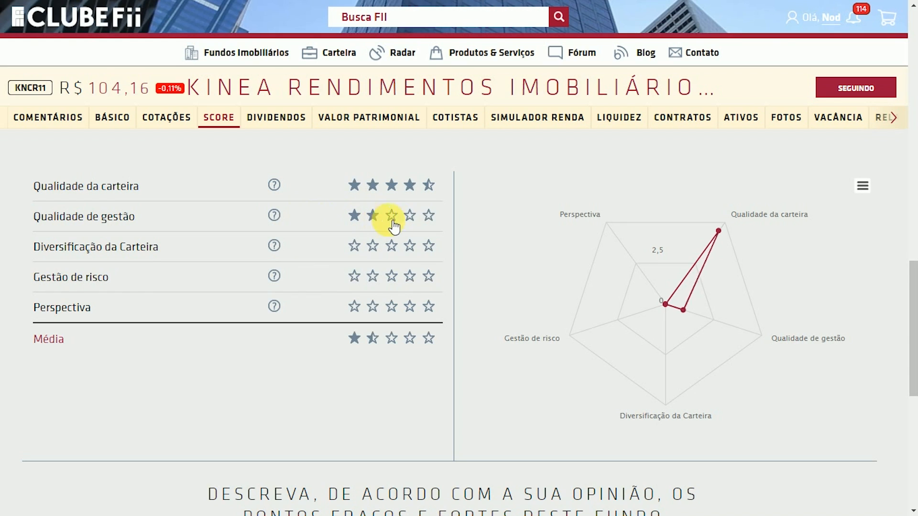
left_click(438, 226)
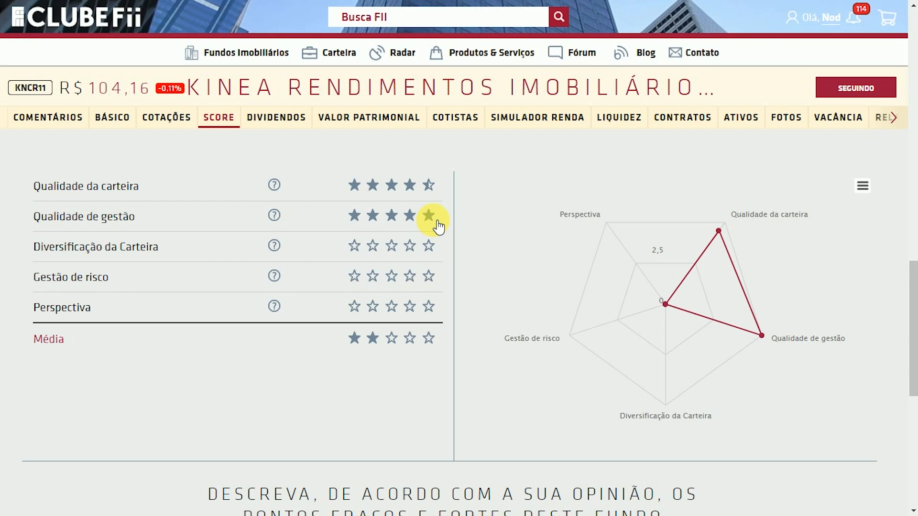
Check the explanations of Diversificação da Carteira and Gestão de risco, and rate them 4 and 2.5 stars
mouse_move(282, 248)
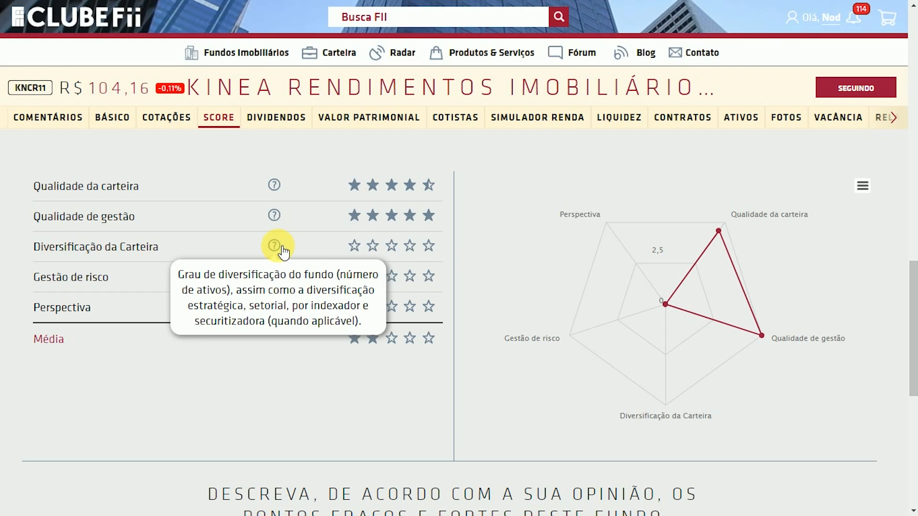
left_click(419, 249)
mouse_move(276, 280)
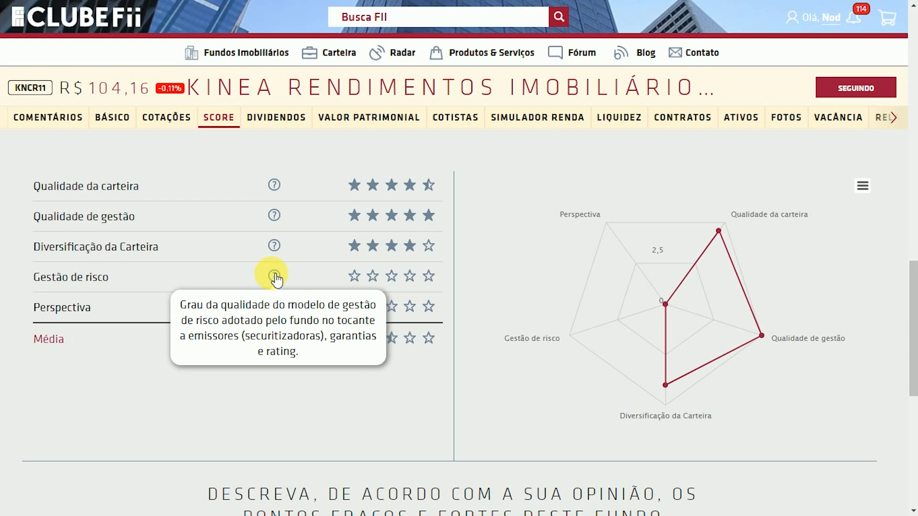
left_click(391, 276)
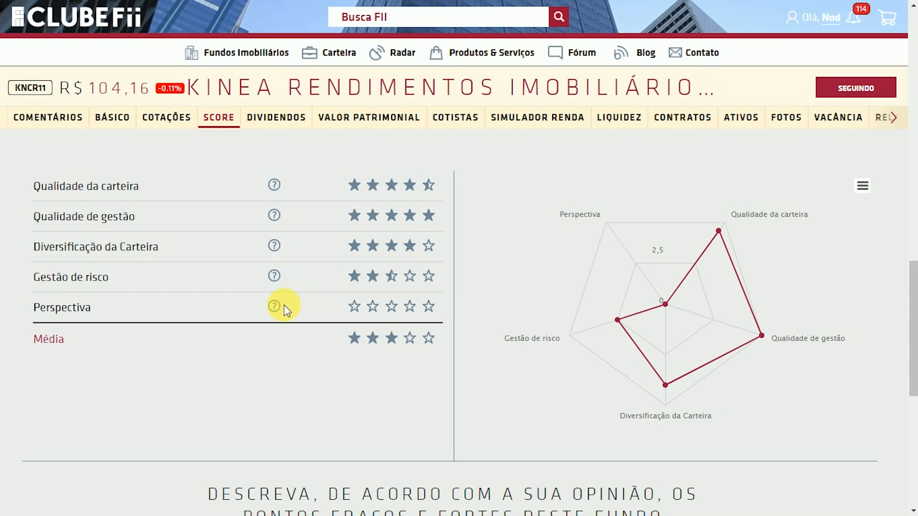
Check the explanation of Perspectiva, rate it 5 stars, and inspect the Gestão de risco point on the radar chart
mouse_move(280, 307)
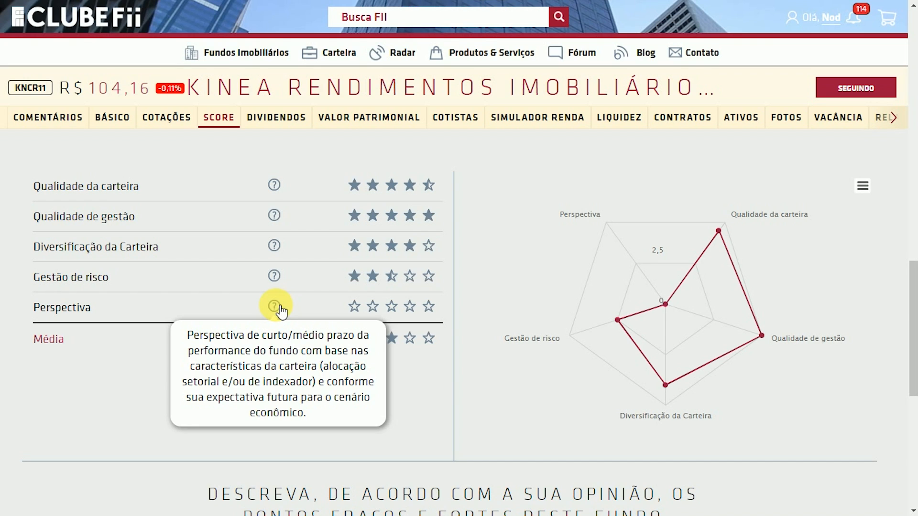
left_click(429, 306)
mouse_move(580, 360)
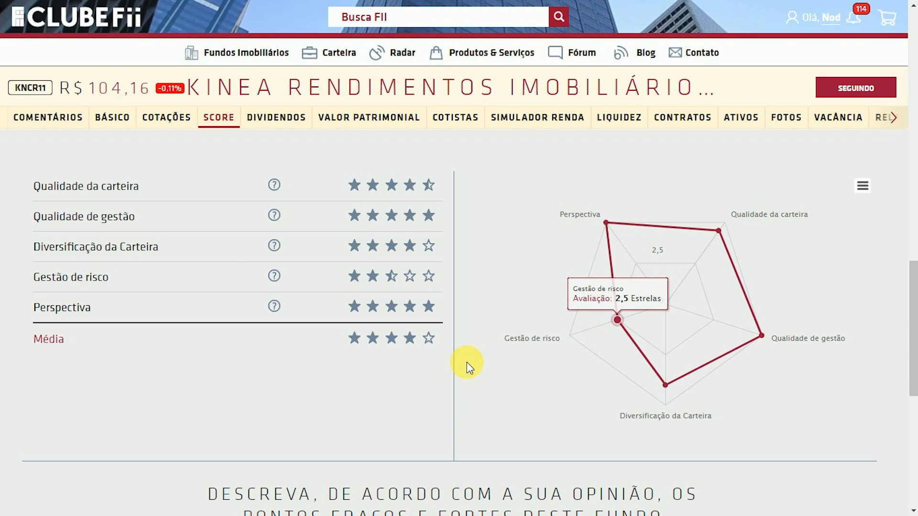
Review the Pontos Fortes and Pontos Fracos text fields of the KNCR11 evaluation and the option to submit it
left_click_drag(917, 304, 916, 299)
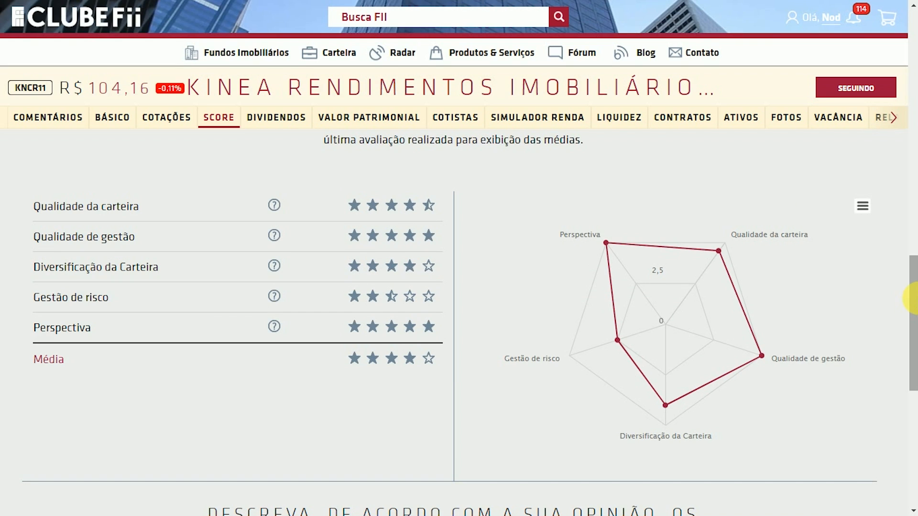
left_click_drag(913, 298, 915, 329)
left_click_drag(913, 344, 914, 374)
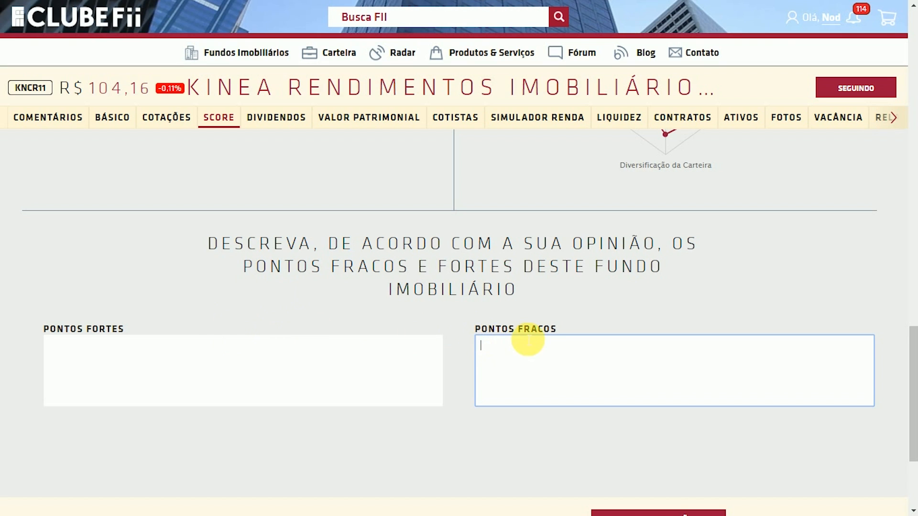
left_click(313, 368)
left_click(563, 365)
left_click(425, 359)
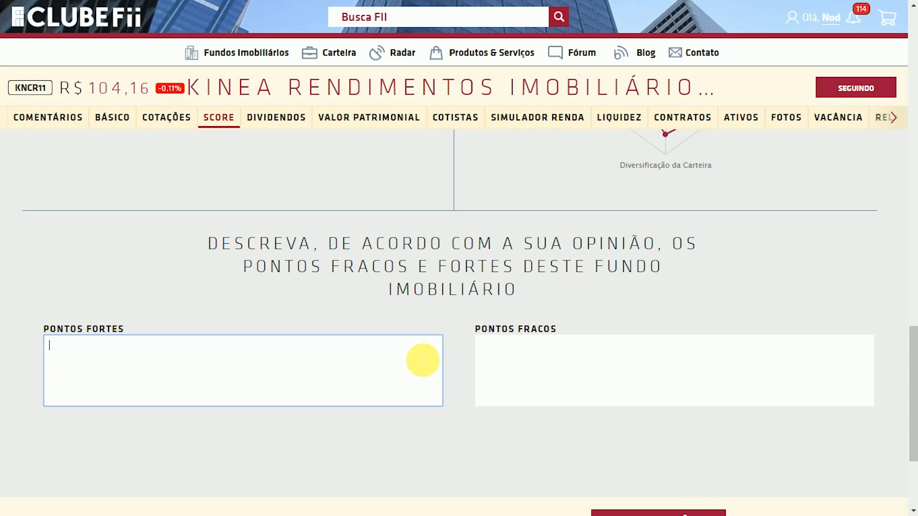
left_click_drag(912, 363, 912, 383)
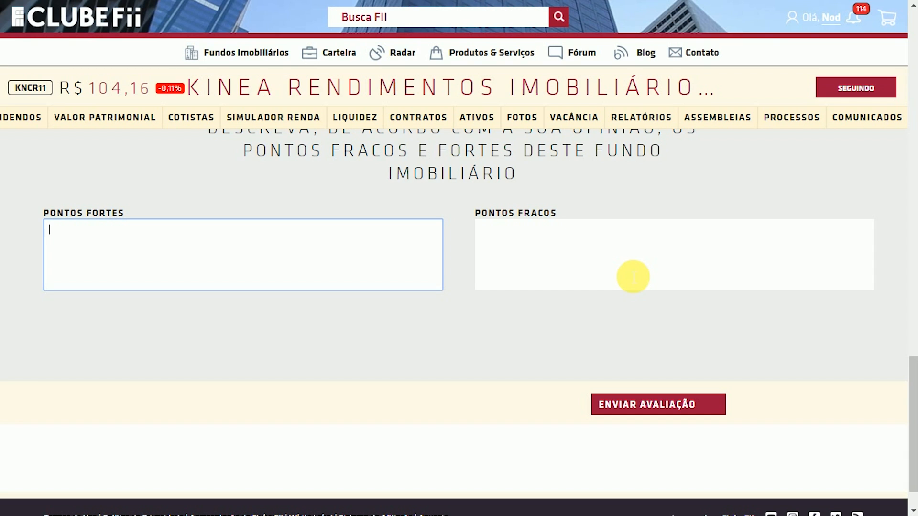
Show the options available under Produtos & Serviços
mouse_move(489, 57)
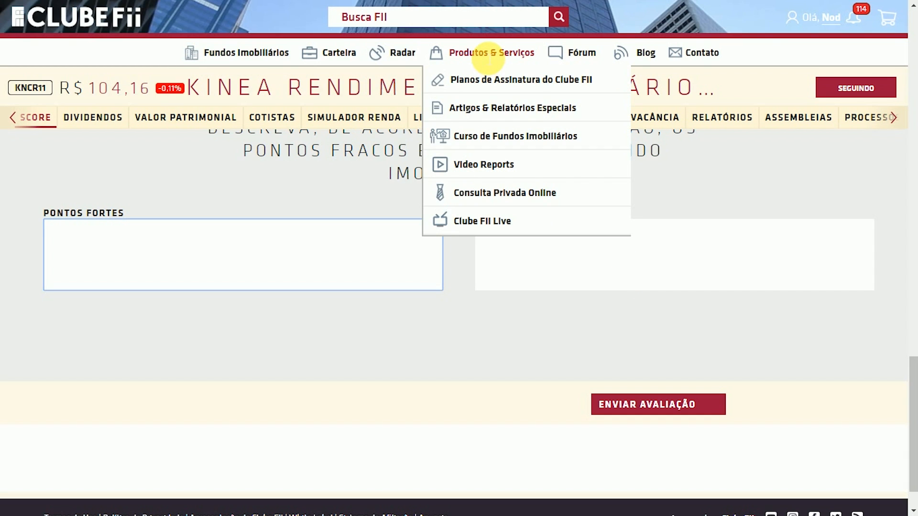